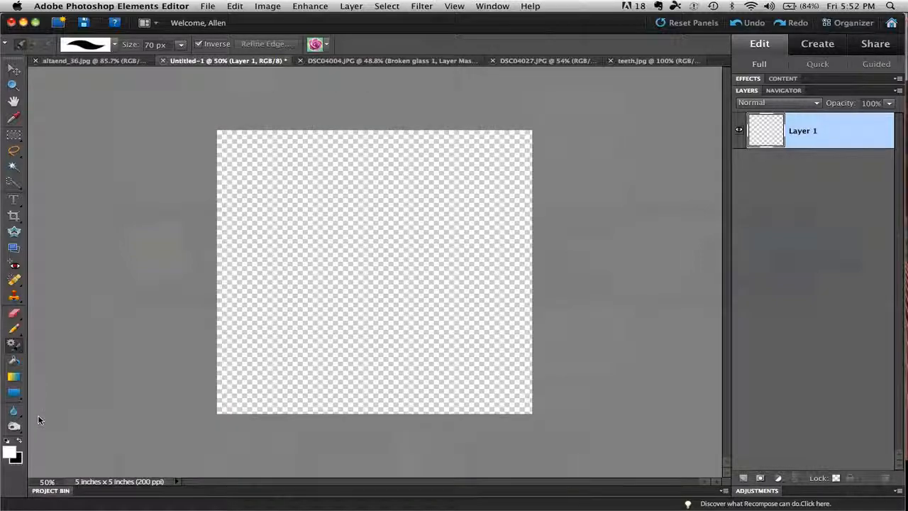
- Fill the empty layer with white using the Paint Bucket, and refill it with the foreground color set to red a00e0e
left_click(14, 362)
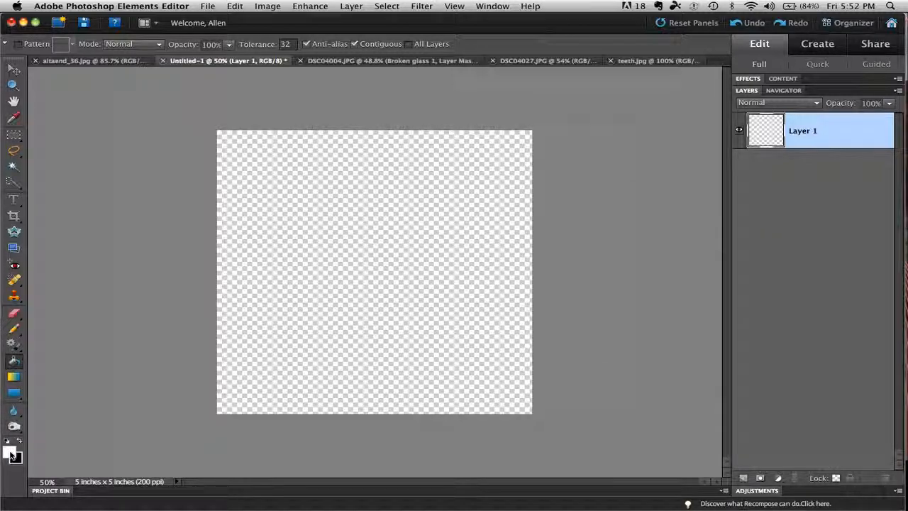
left_click(314, 262)
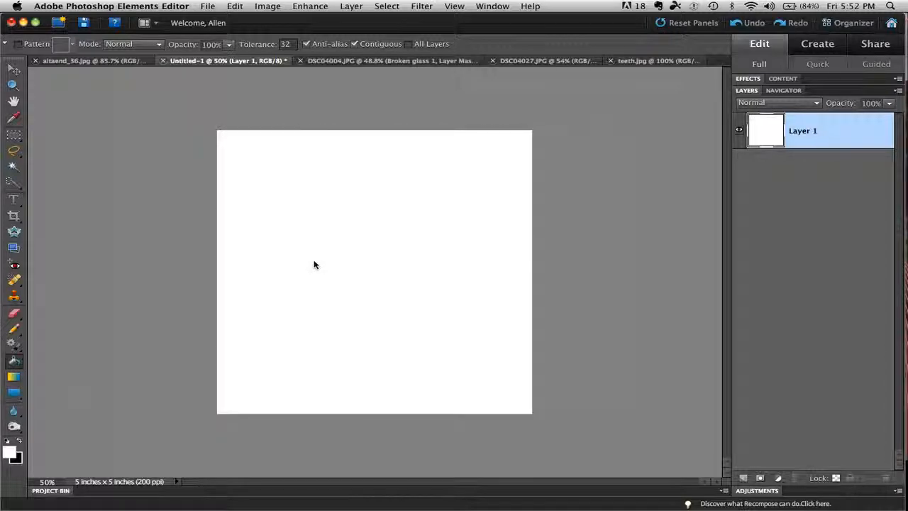
left_click(10, 453)
left_click(440, 243)
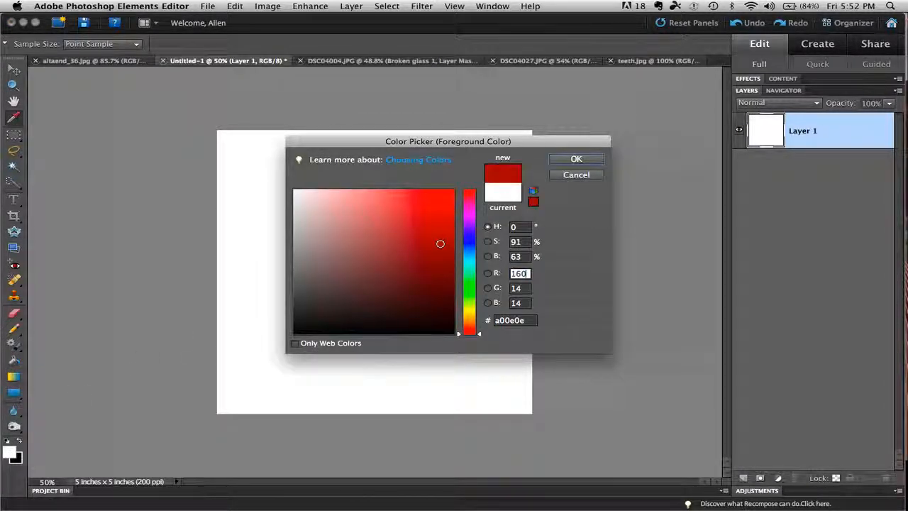
left_click(574, 160)
left_click(398, 216)
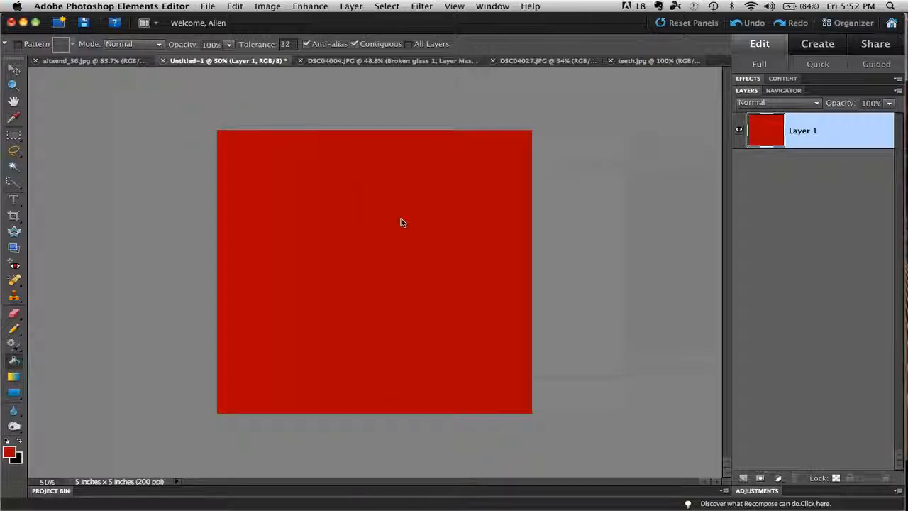
- Open DSC04004.JPG from the project bin and delete its Broken glass 1, Greenery 1 and Blue Skies 1 layers
left_click(63, 492)
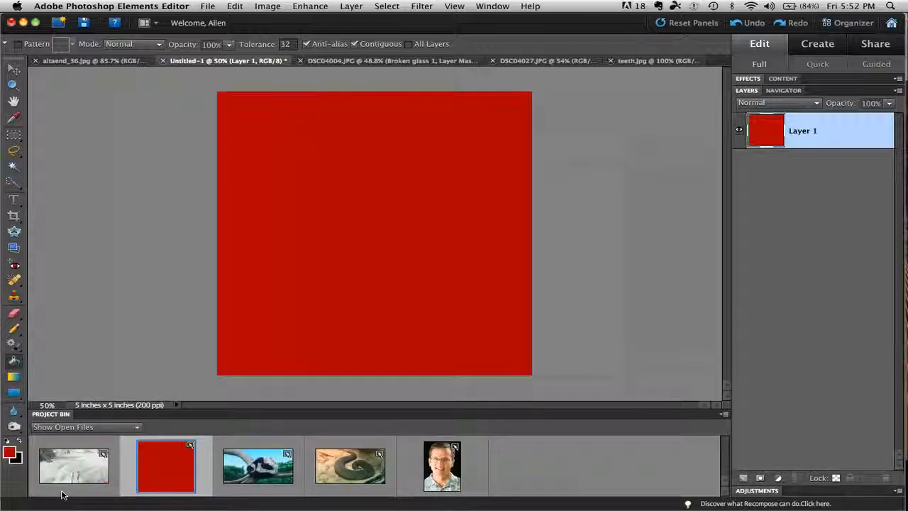
left_click(264, 464)
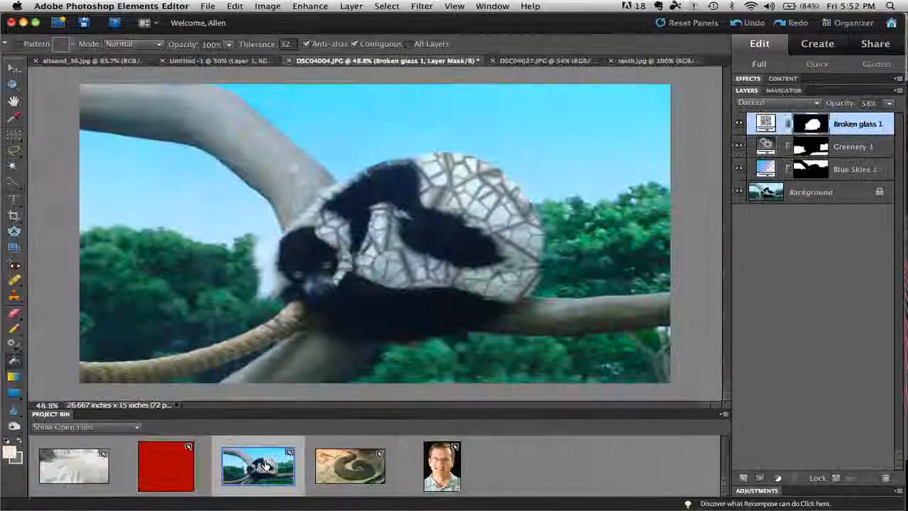
left_click(851, 169, "shift")
left_click_drag(852, 300, 885, 477)
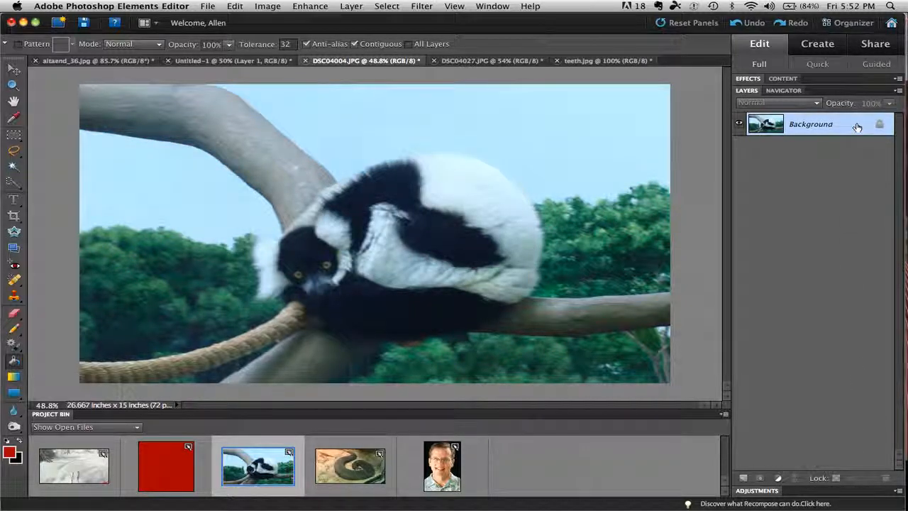
- Duplicate the Background layer and fill both sky areas, above and below the thick branch, with red on the copy
key("super+j")
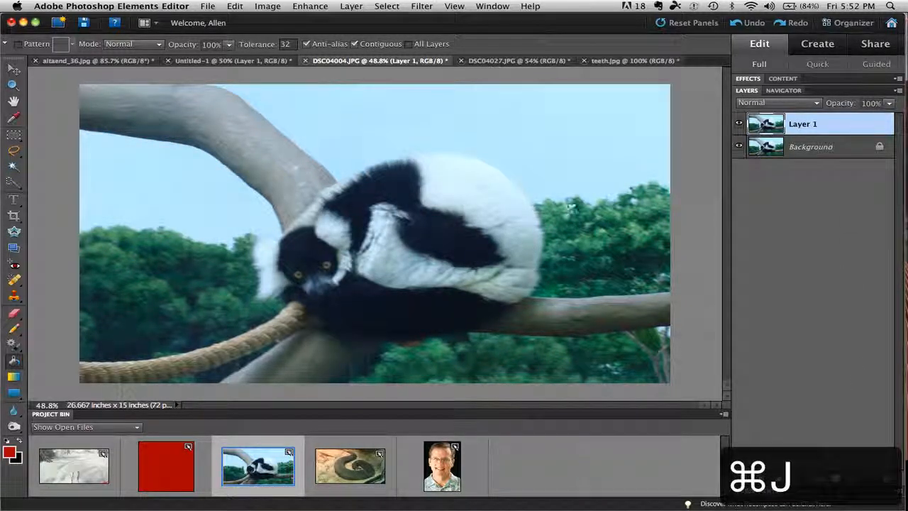
left_click(514, 149)
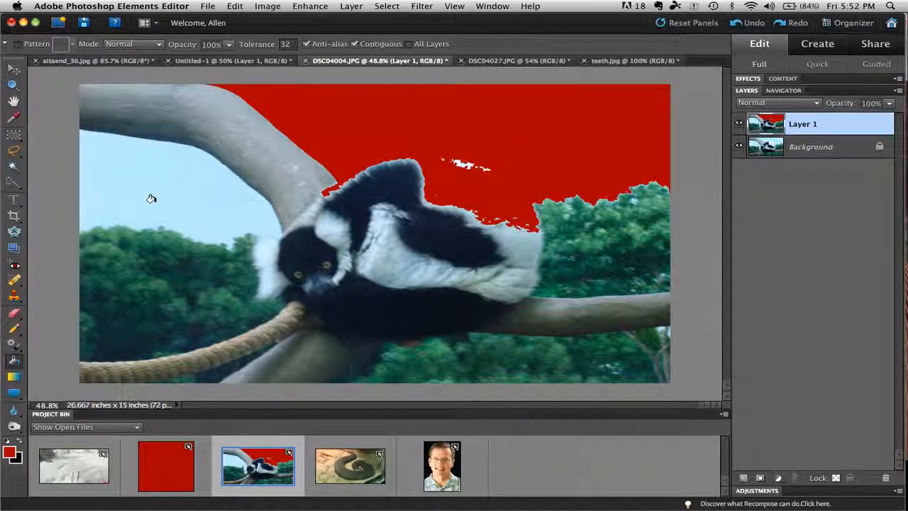
left_click(188, 202)
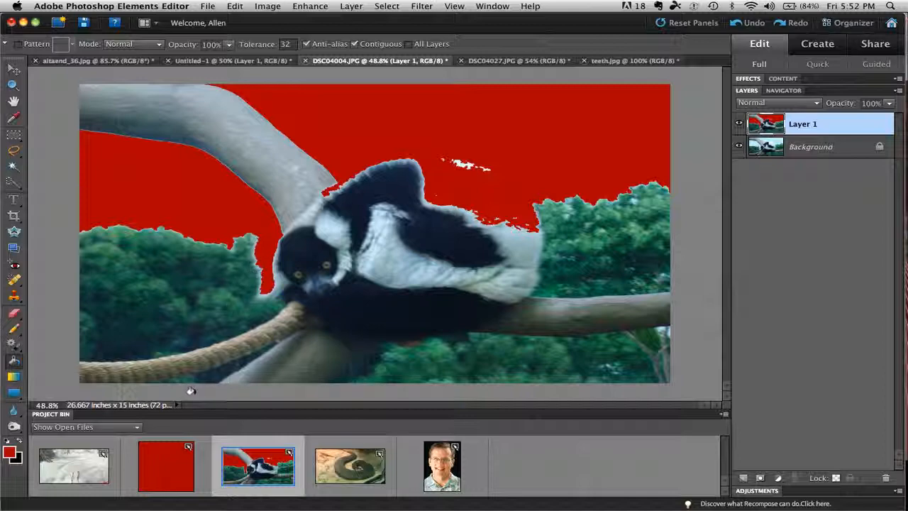
- Return to the Untitled-1 image and fill its canvas with a bright yellow-green foreground color
left_click(180, 462)
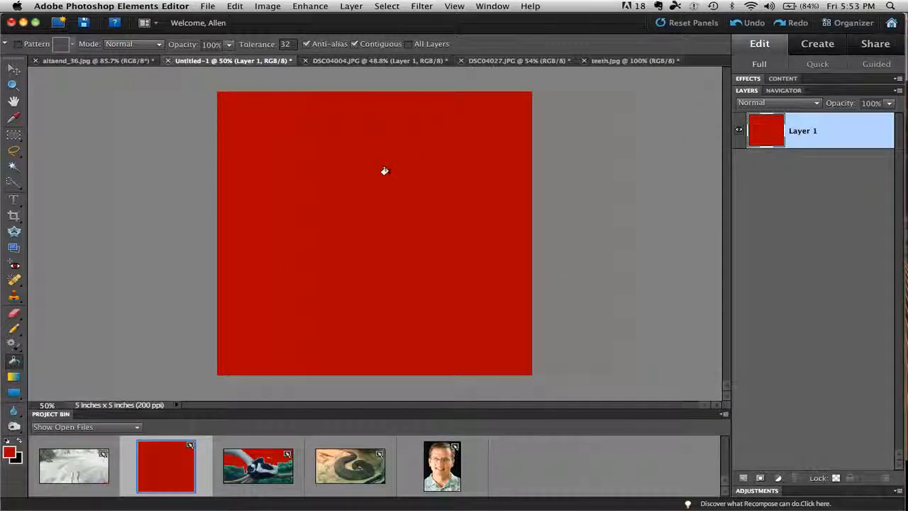
left_click(10, 451)
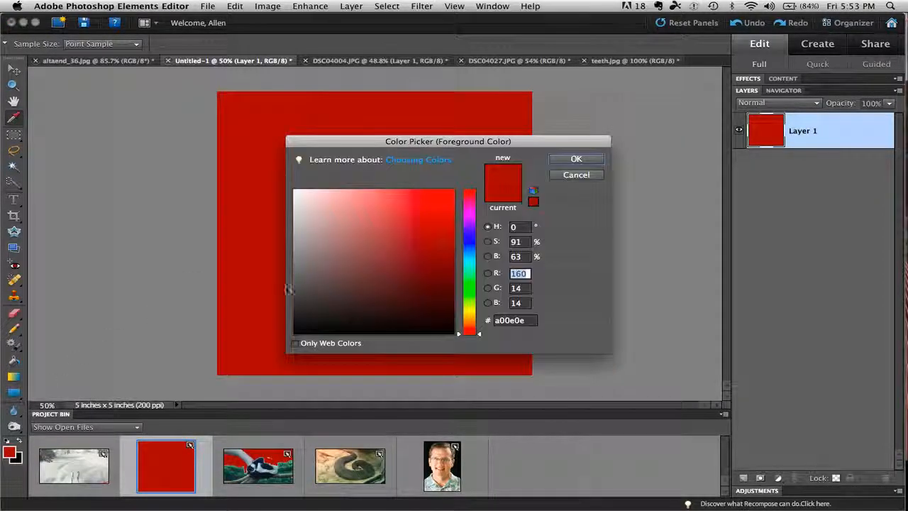
left_click(469, 308)
left_click_drag(440, 241, 441, 209)
left_click(560, 161)
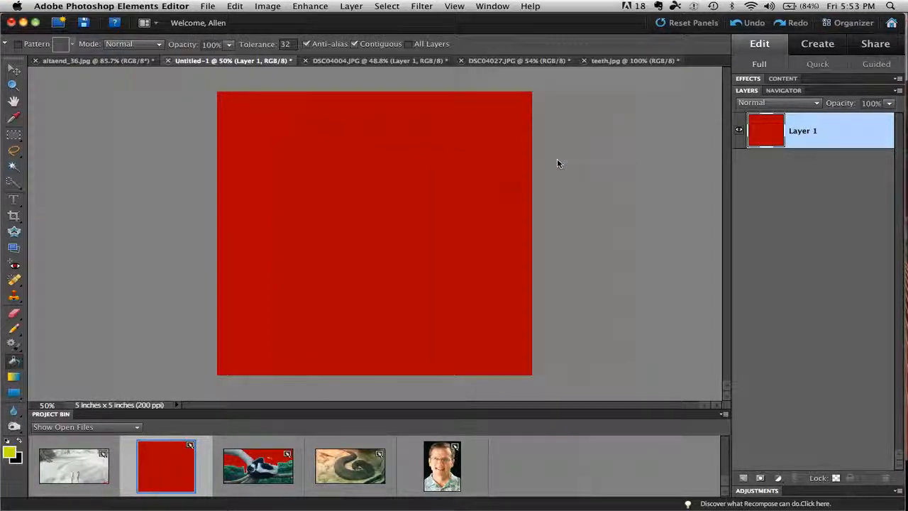
left_click(345, 196)
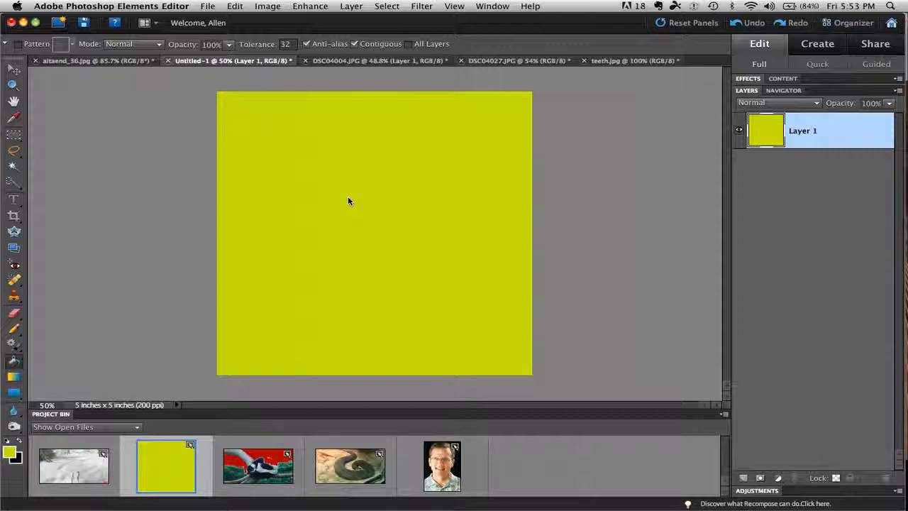
- Use the Gradient tool to apply diagonal foreground-to-background gradients of long and very short lengths across the Untitled-1 canvas
left_click(14, 379)
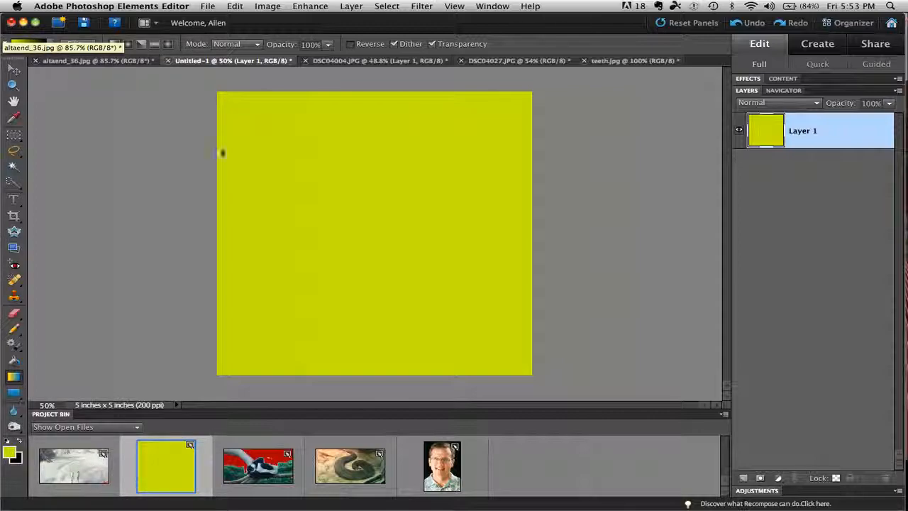
left_click_drag(258, 130, 238, 113)
left_click_drag(351, 220, 511, 358)
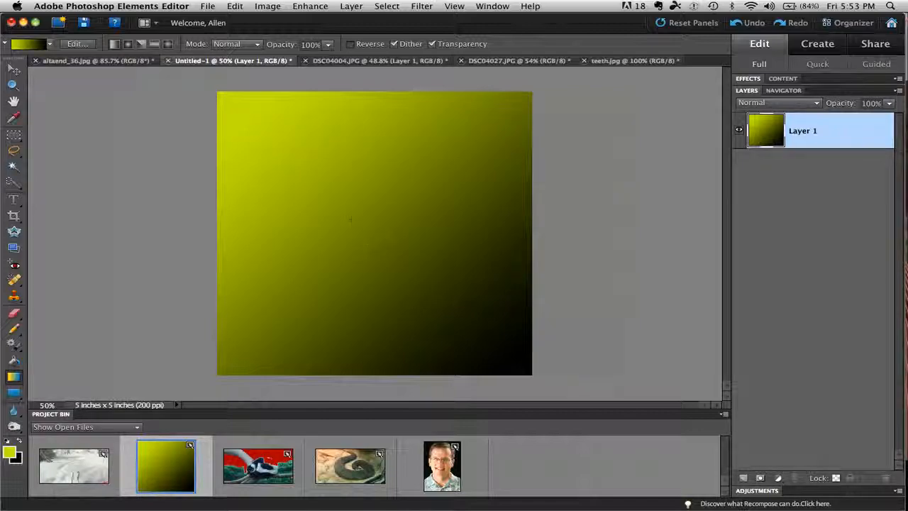
left_click_drag(352, 222, 354, 223)
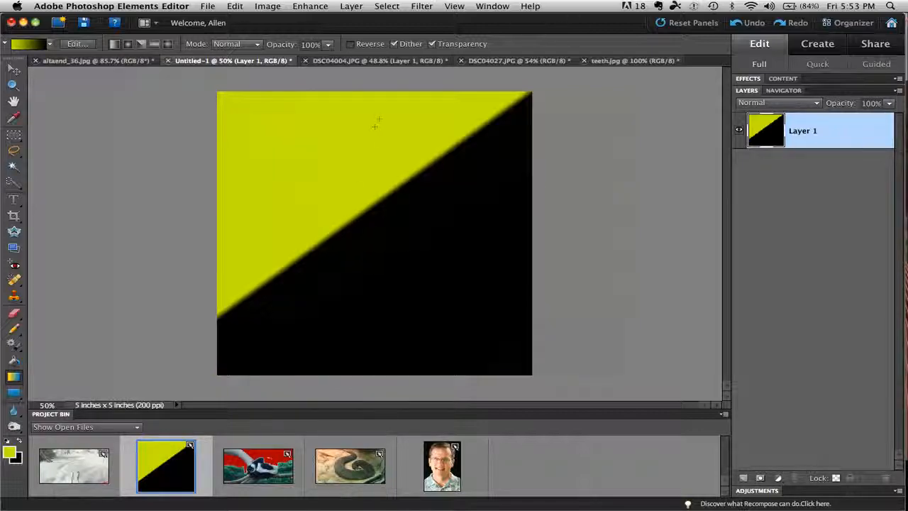
left_click_drag(329, 195, 243, 335)
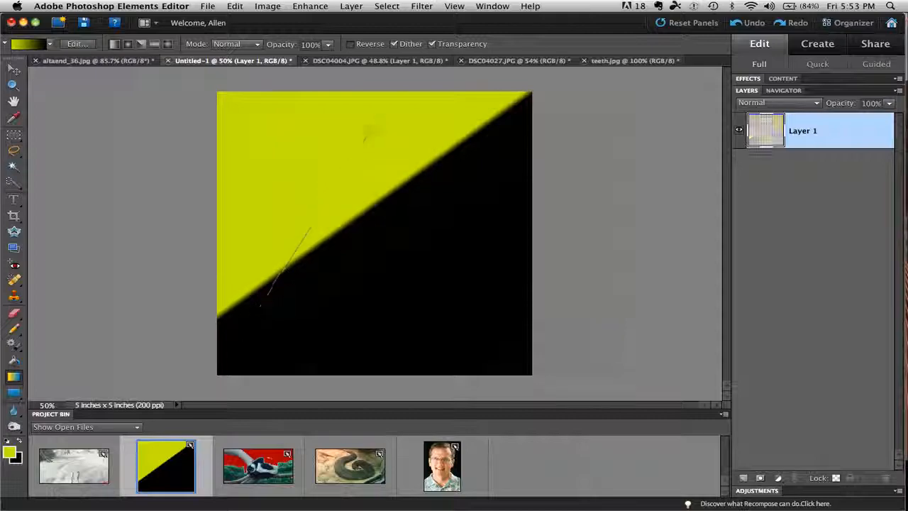
- Apply linear gradients across the canvas from left to right, top to bottom, and finally bottom to top
left_click_drag(243, 225, 472, 230)
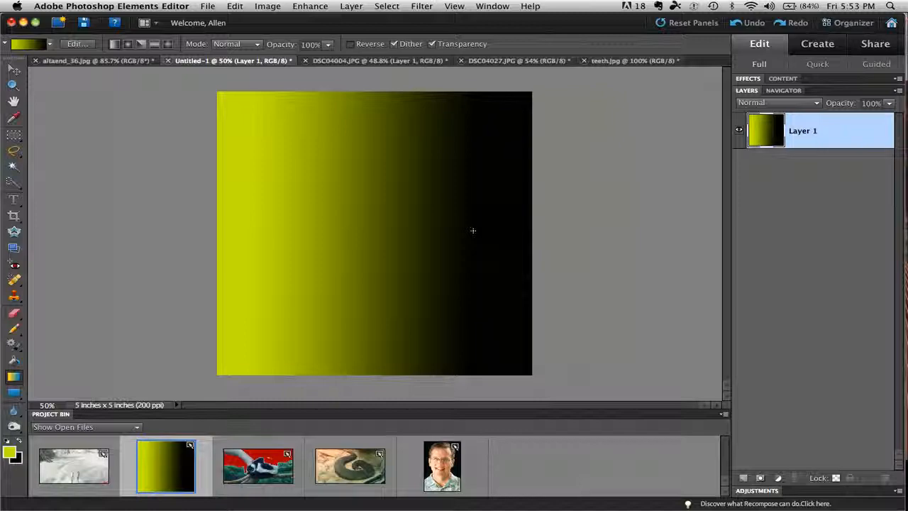
left_click_drag(360, 107, 360, 200)
left_click_drag(360, 267, 358, 354)
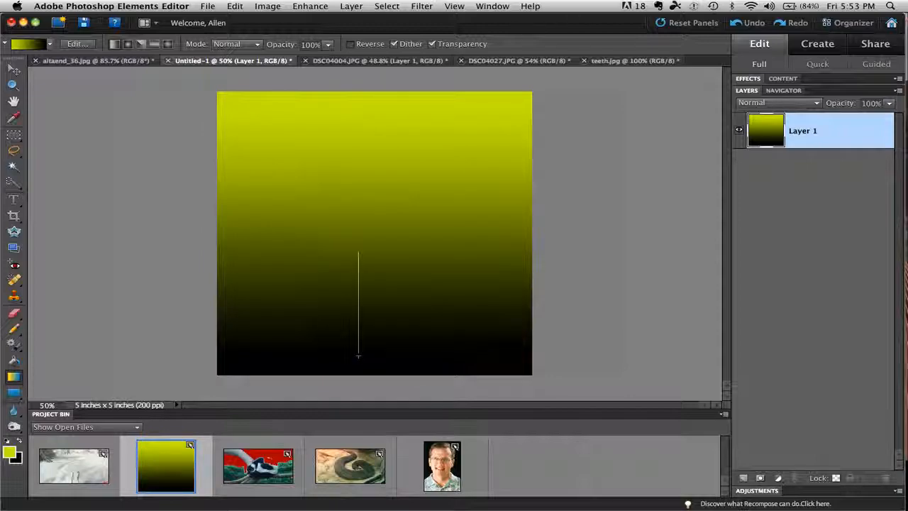
left_click_drag(358, 355, 360, 111)
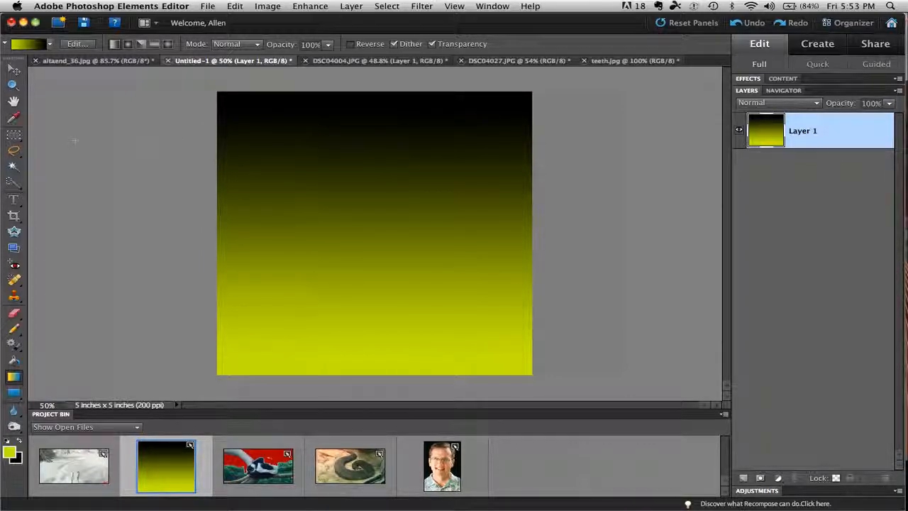
- Open the current gradient in the Gradient Editor and change its starting color stop to green 1ec611
left_click(49, 45)
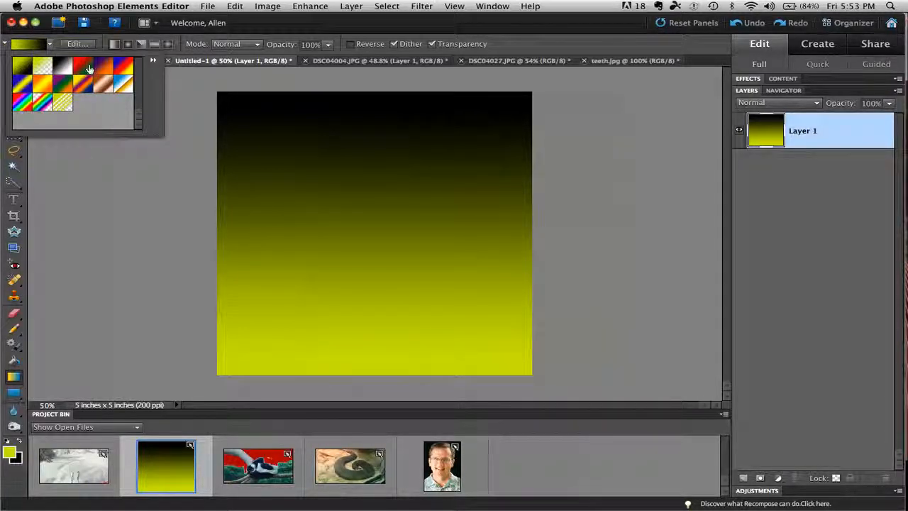
left_click(32, 48)
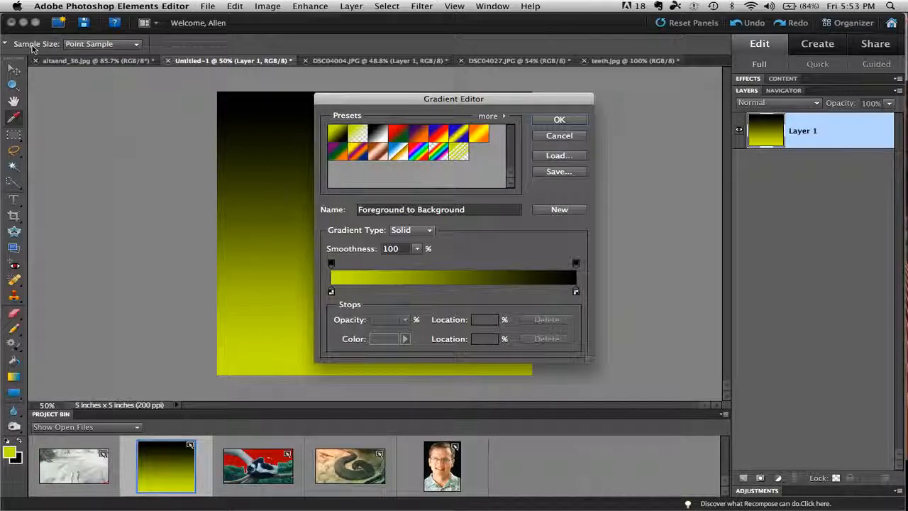
left_click_drag(393, 99, 462, 81)
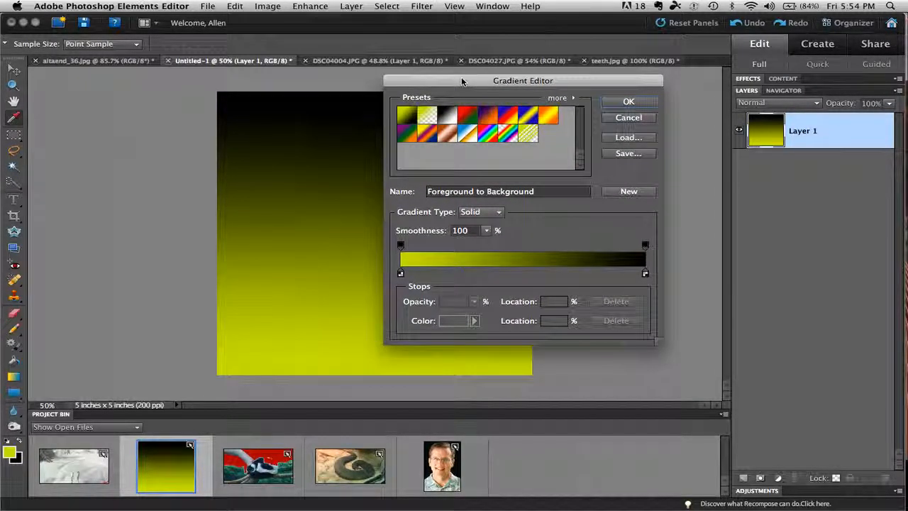
left_click(401, 275)
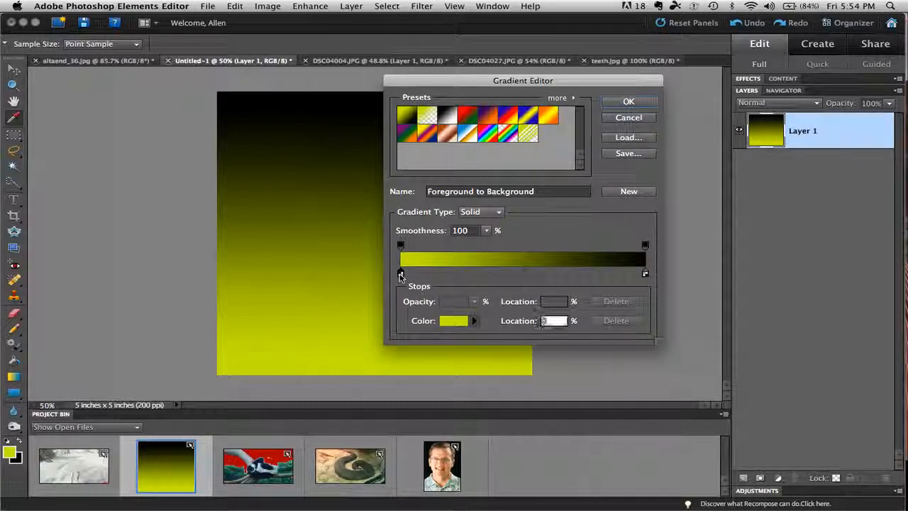
left_click(449, 321)
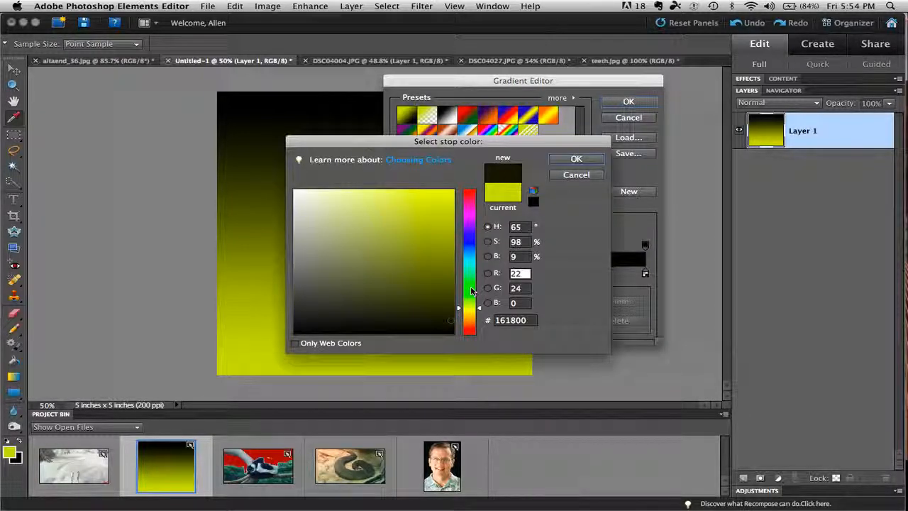
type("2")
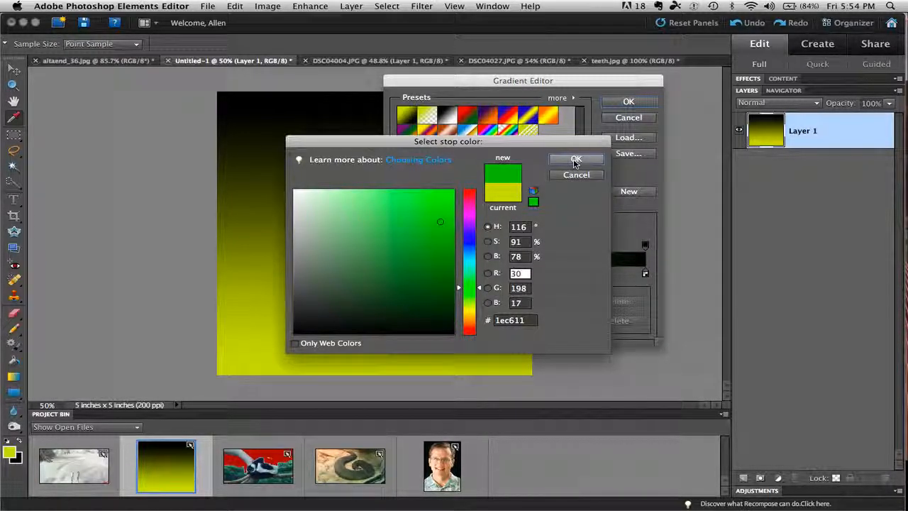
left_click(575, 159)
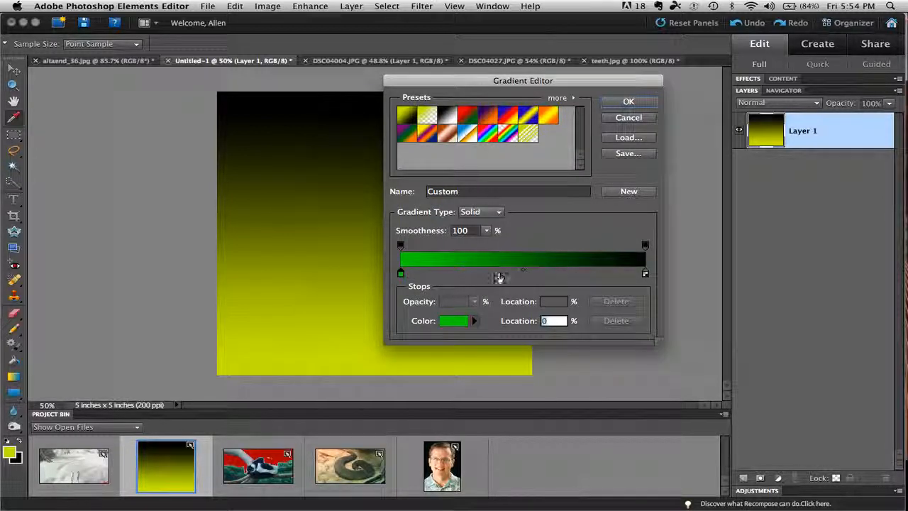
- Add a color stop at about 40% along the gradient and set its color to cyan 11c4c6
left_click(498, 274)
left_click(449, 323)
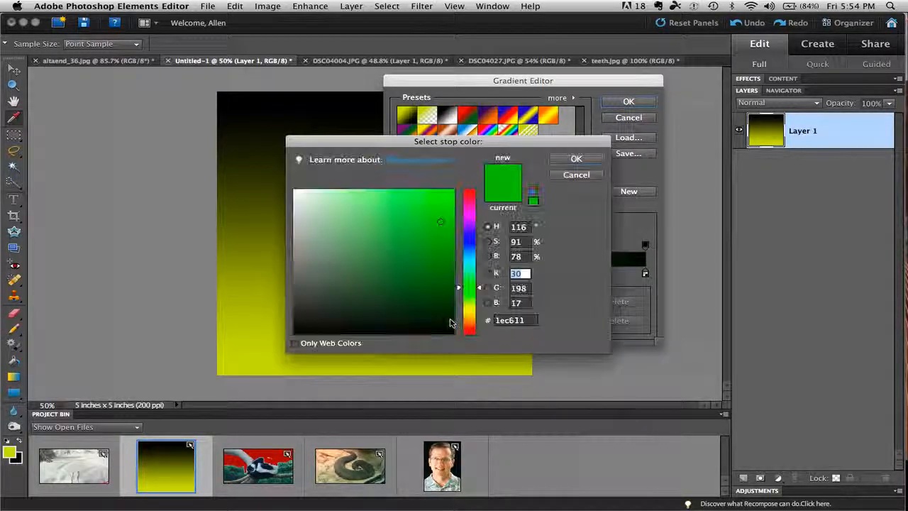
left_click(469, 262)
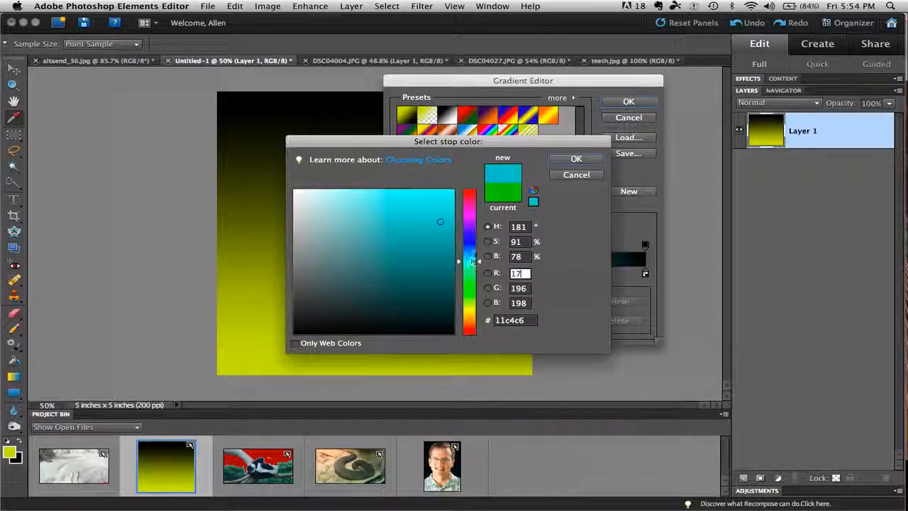
left_click(576, 159)
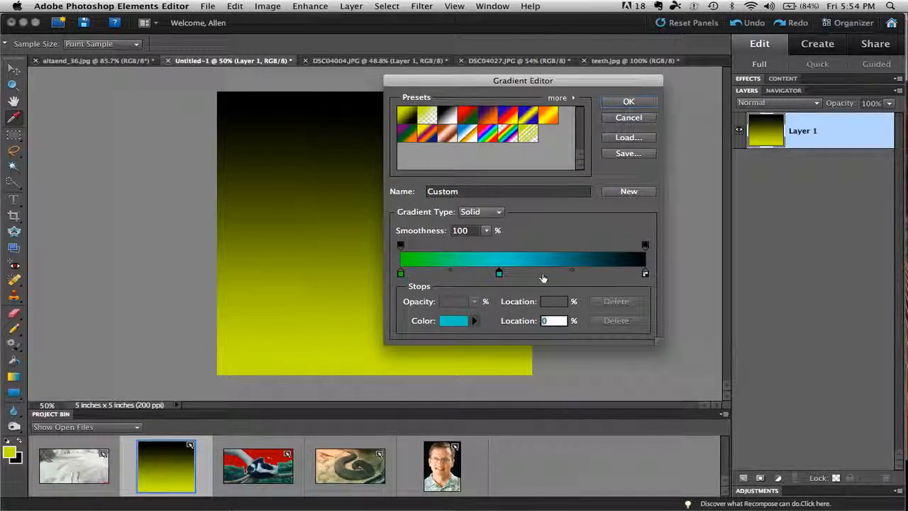
- Add two extra color stops between the cyan and black stops, and remove both from the gradient
left_click(543, 274)
left_click(569, 275)
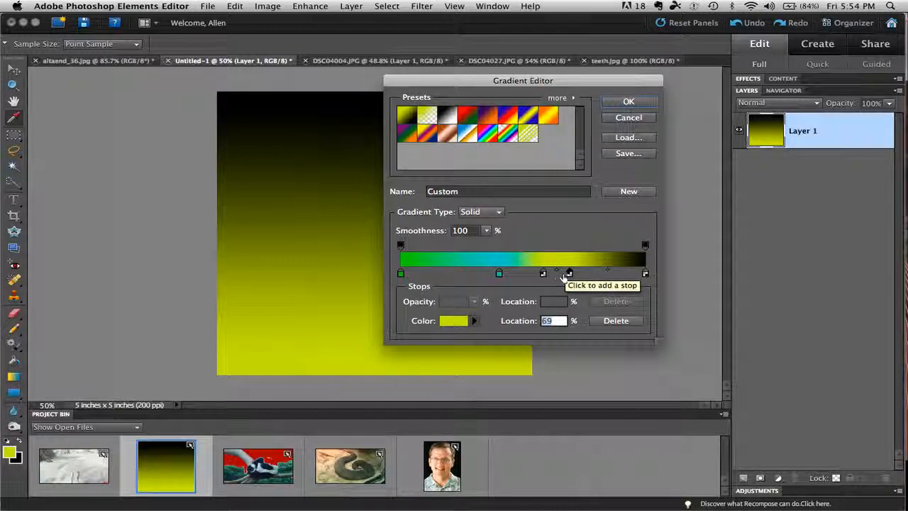
left_click_drag(544, 275, 571, 301)
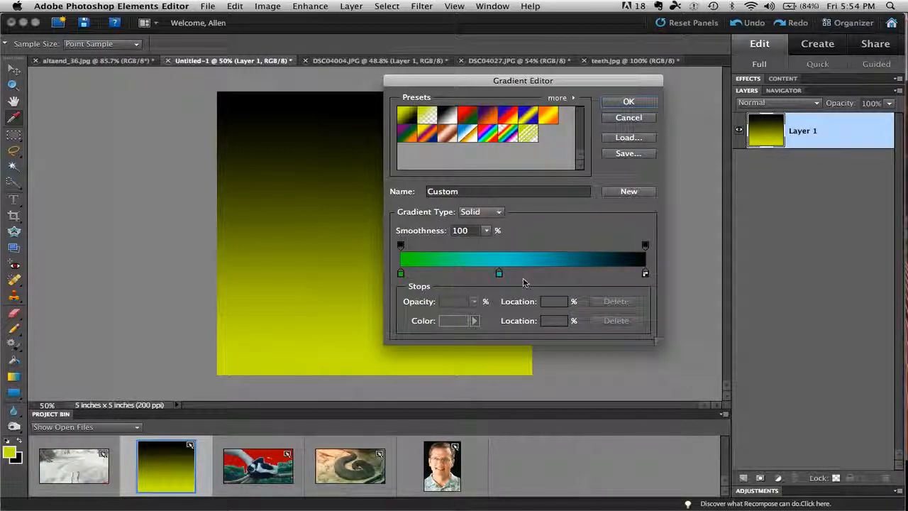
- Move the cyan stop close to the gradient's center and set the midpoint between it and the black stop to 30%
left_click(498, 275)
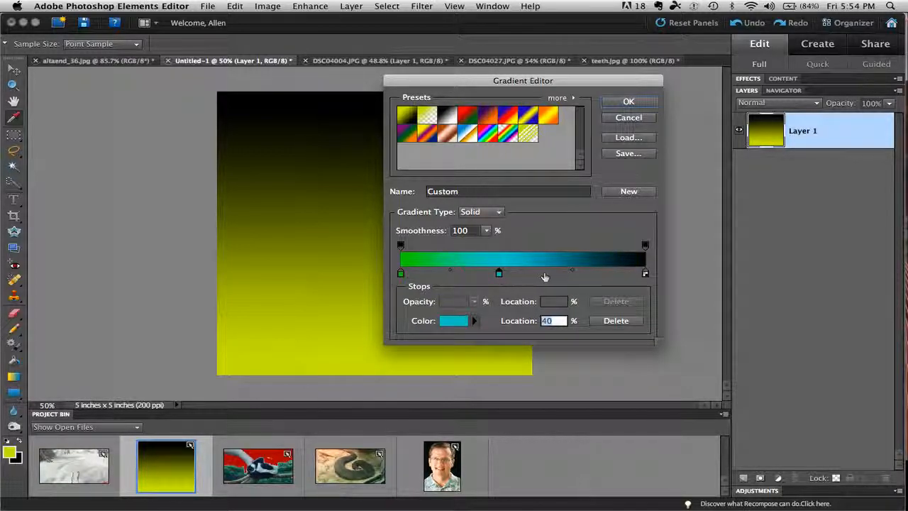
left_click_drag(498, 274, 519, 275)
left_click(579, 271)
left_click_drag(579, 273, 559, 273)
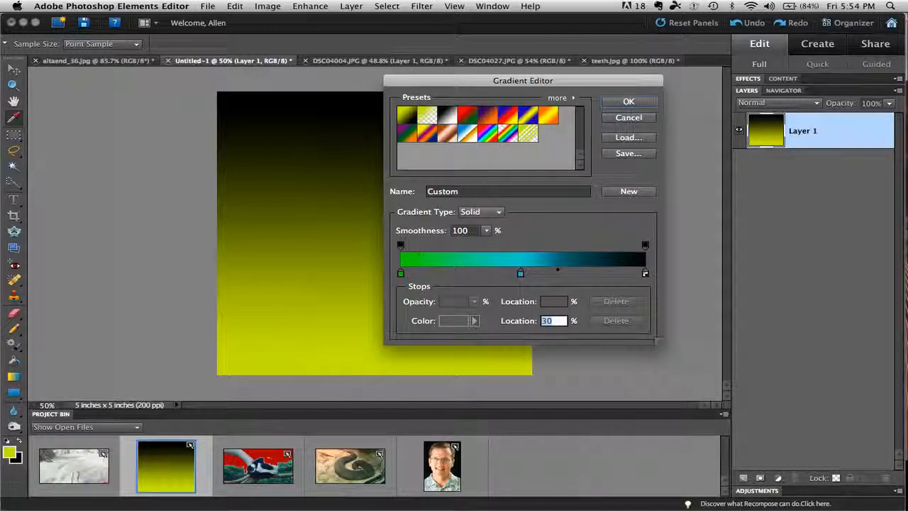
- Try a lower opacity on the gradient's end opacity stop and set it back to 100%
left_click(645, 247)
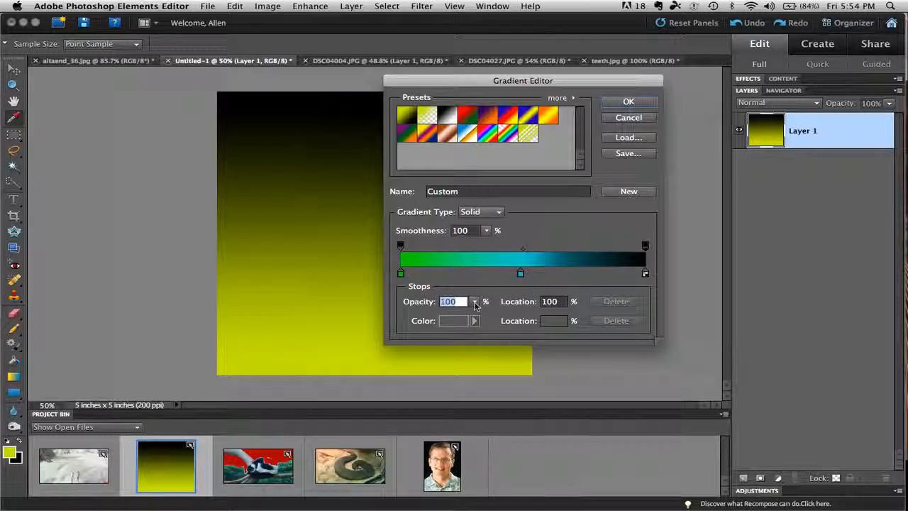
left_click(473, 302)
left_click_drag(473, 315, 425, 317)
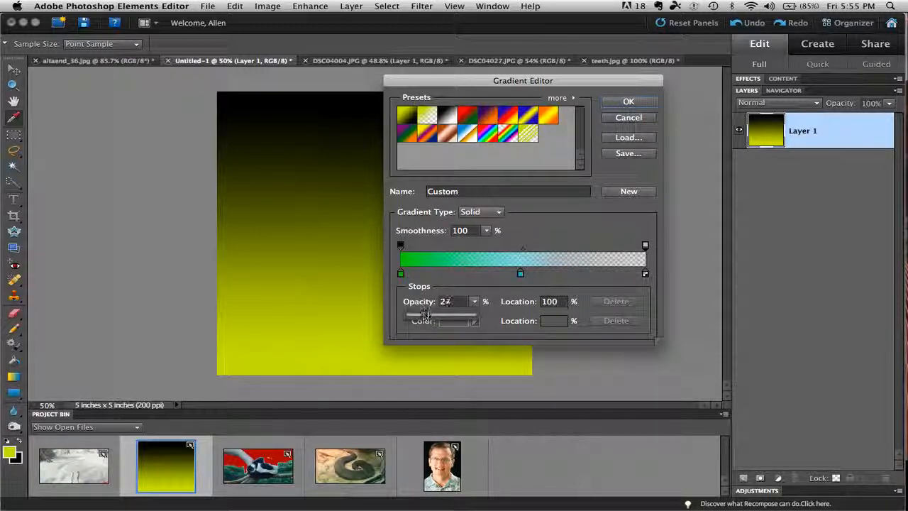
left_click_drag(425, 317, 483, 314)
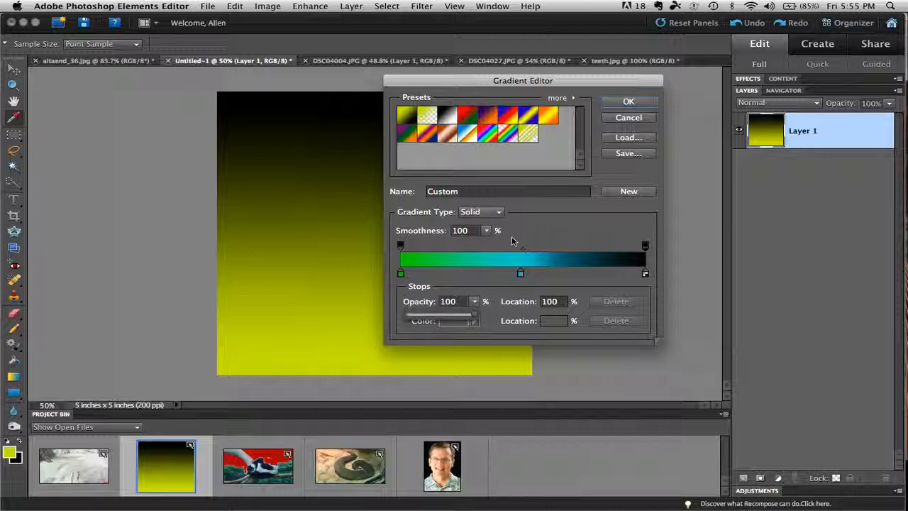
- Name the custom gradient gbb, add it to the presets as a new gradient, and accept the Gradient Editor changes
left_click(463, 191)
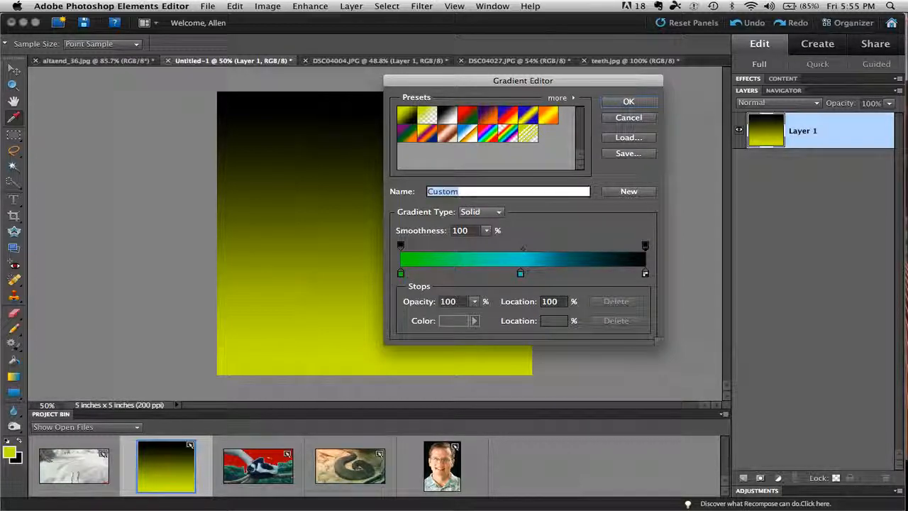
type("gr")
left_click(628, 191)
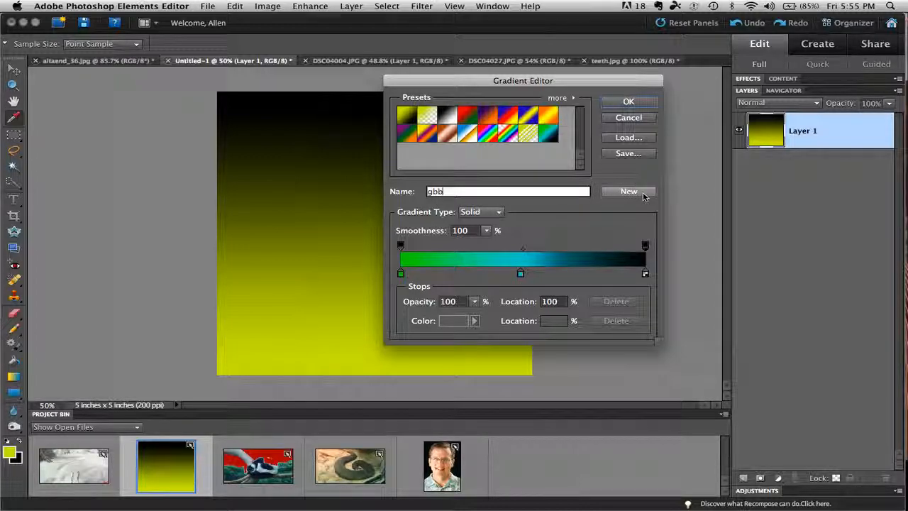
left_click(615, 104)
- Fill Layer 1 with diagonal linear gradients, and with a large radial gradient followed by a small one near the canvas's upper left
left_click_drag(278, 142, 449, 284)
left_click_drag(353, 282, 501, 150)
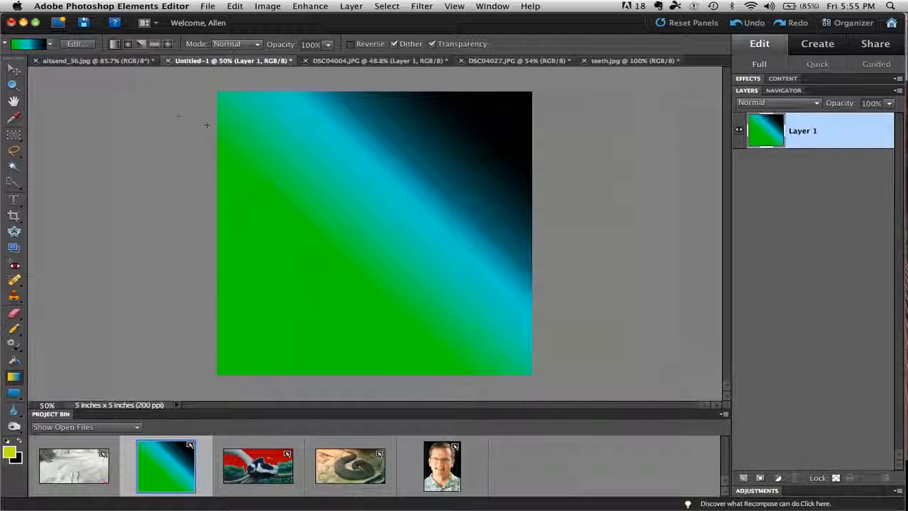
left_click(127, 45)
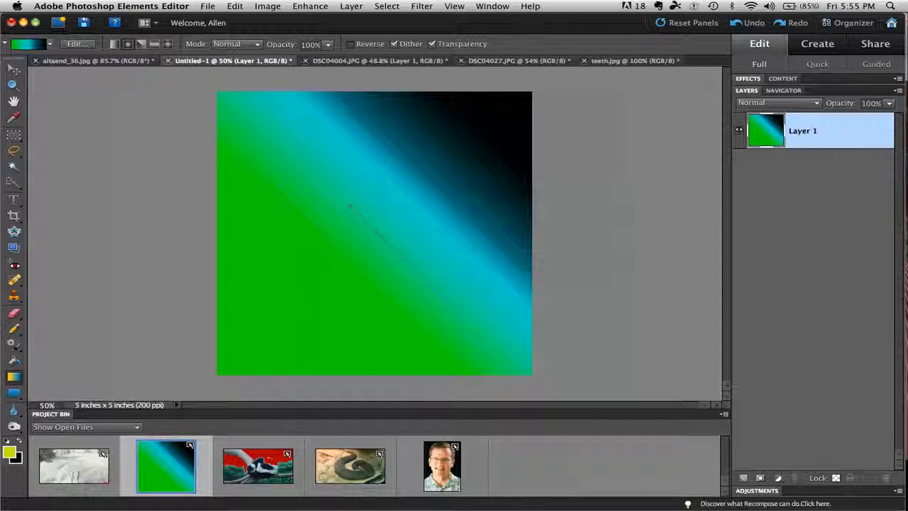
left_click_drag(349, 206, 454, 305)
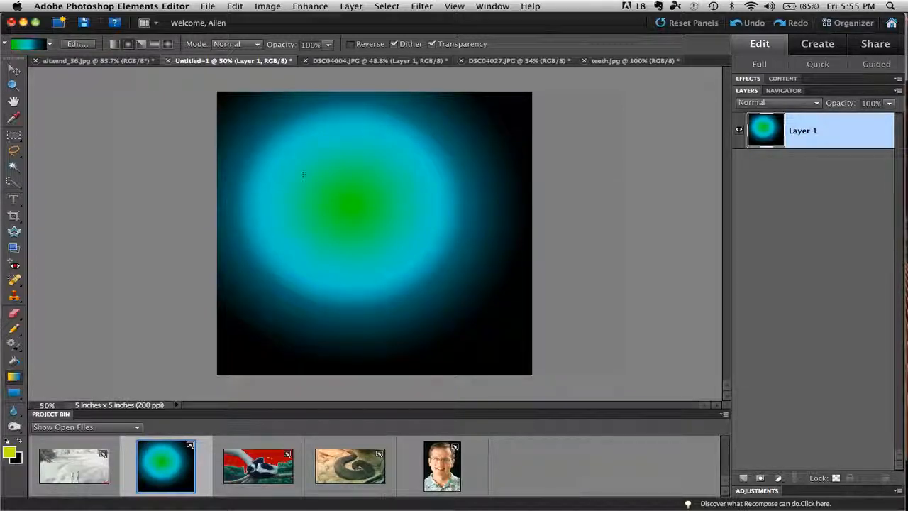
left_click_drag(303, 174, 233, 175)
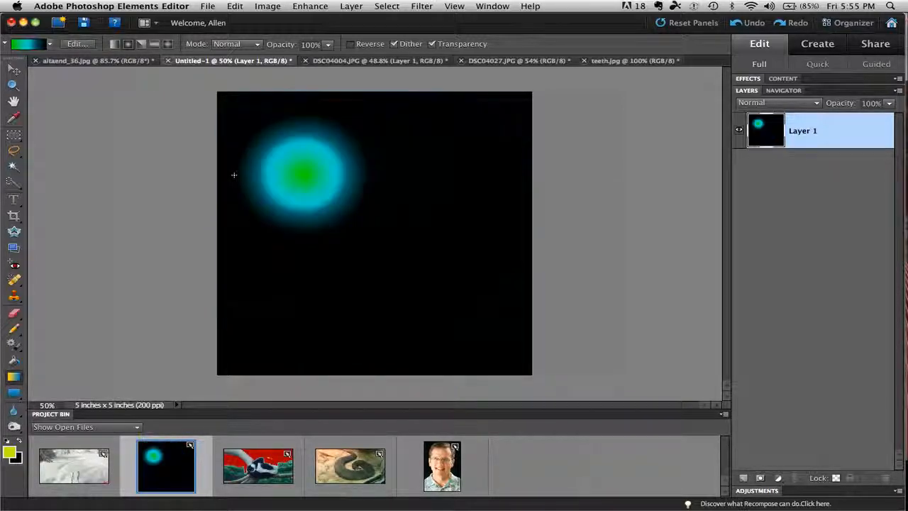
- Fill Layer 1 with angle gradients in two directions, and with a reflected gradient running vertically from the canvas center to its lower edge
left_click(140, 45)
left_click_drag(306, 184, 444, 300)
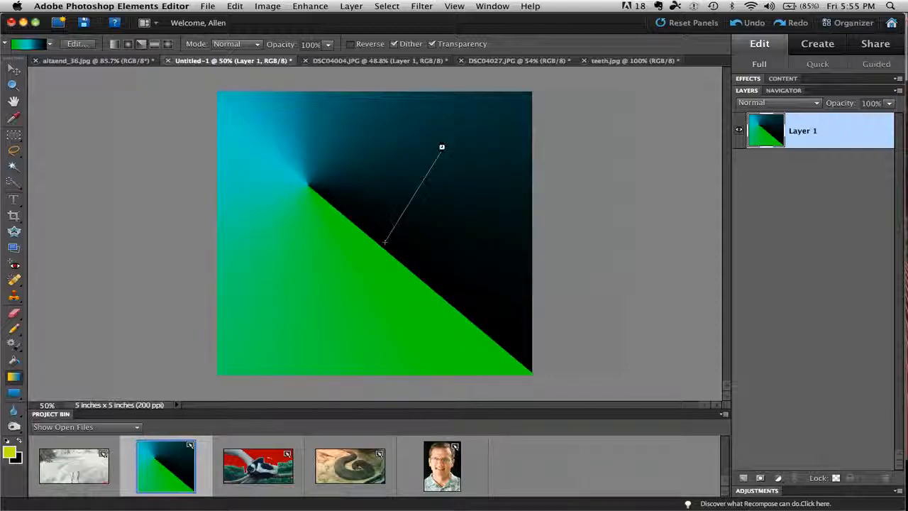
left_click_drag(441, 146, 442, 146)
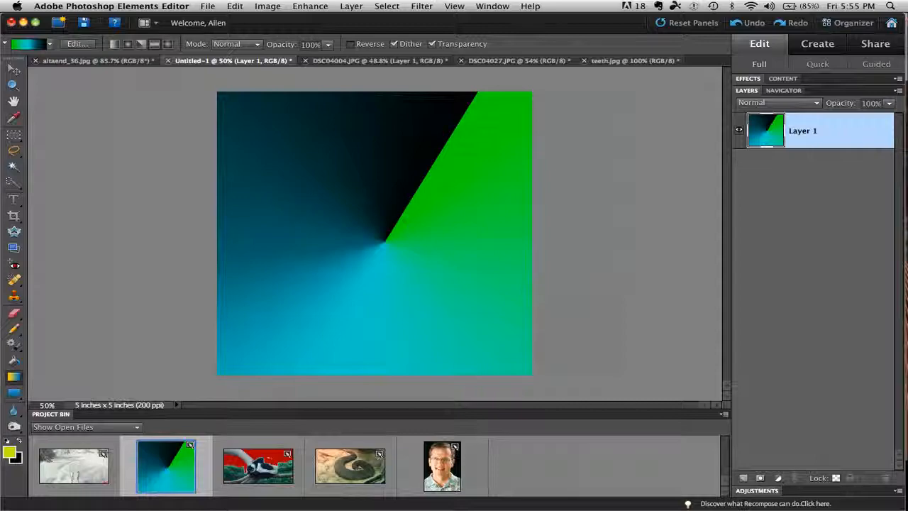
left_click_drag(380, 242, 396, 272)
left_click_drag(375, 234, 377, 368)
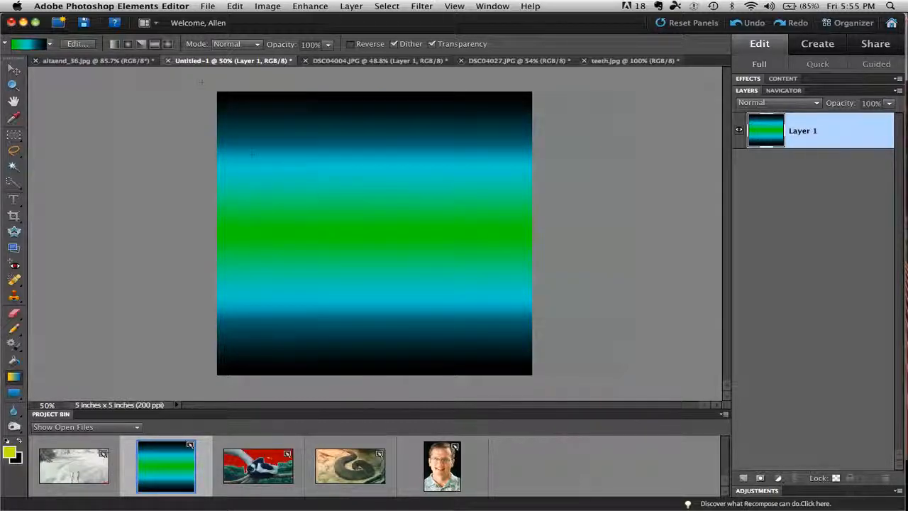
- Fill Layer 1 with a diamond gradient from just left of the canvas center to the lower-right corner, and draw another toward the lower edge
left_click(168, 44)
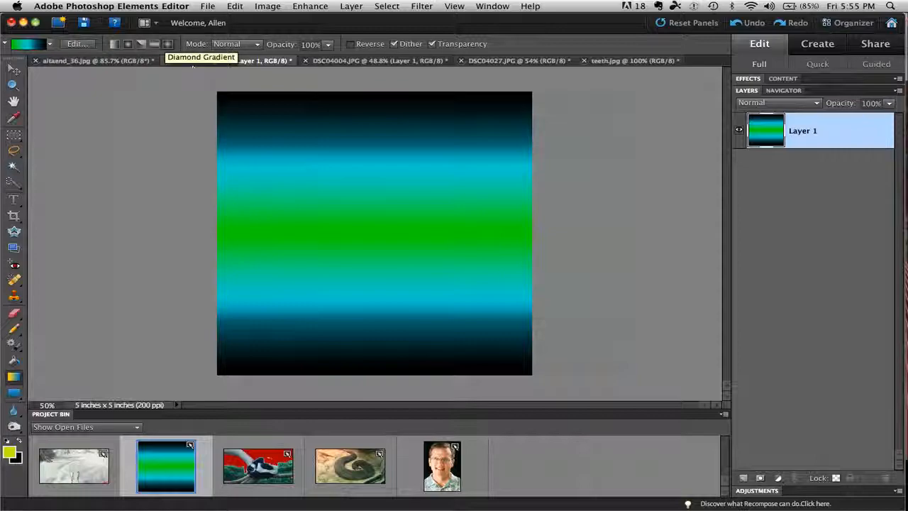
left_click_drag(337, 205, 522, 365)
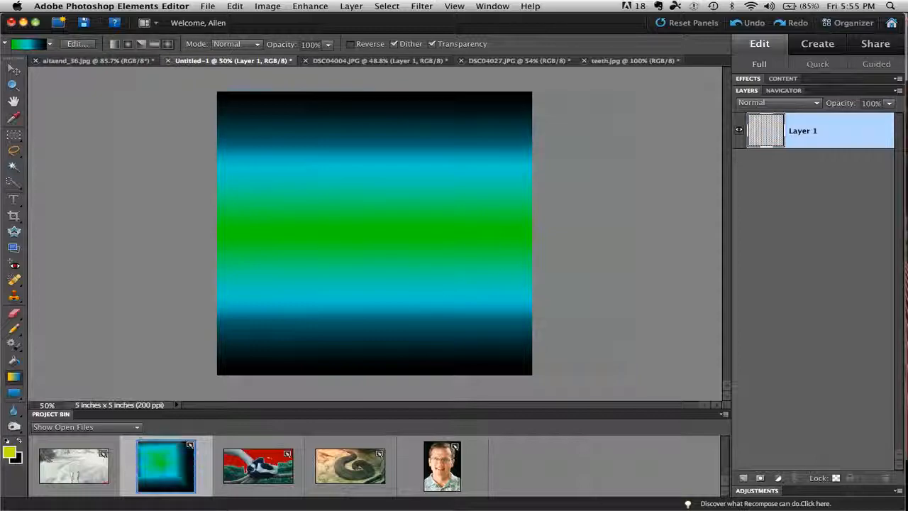
left_click_drag(431, 301, 403, 362)
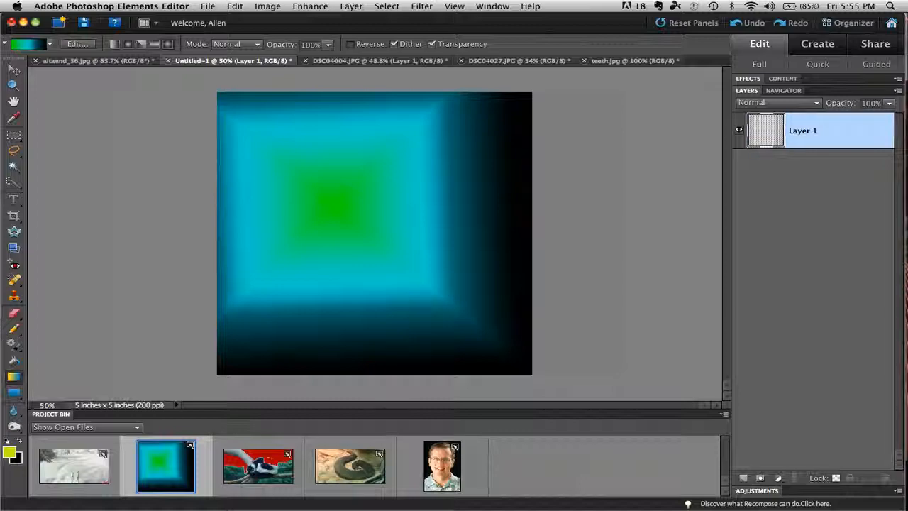